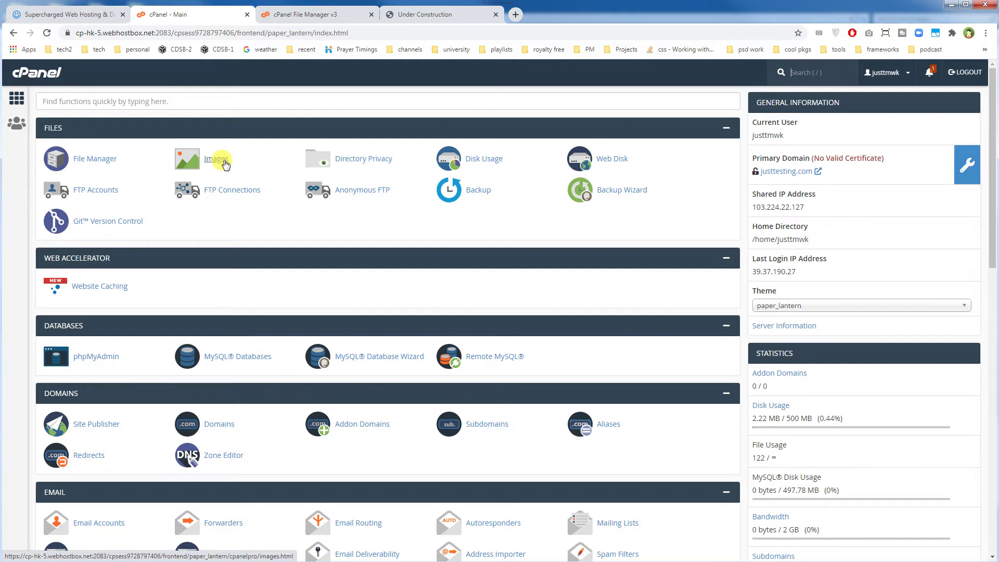
Open Directory Privacy from the cPanel Files section
{"action": "left_click", "coordinate": [376, 165]}
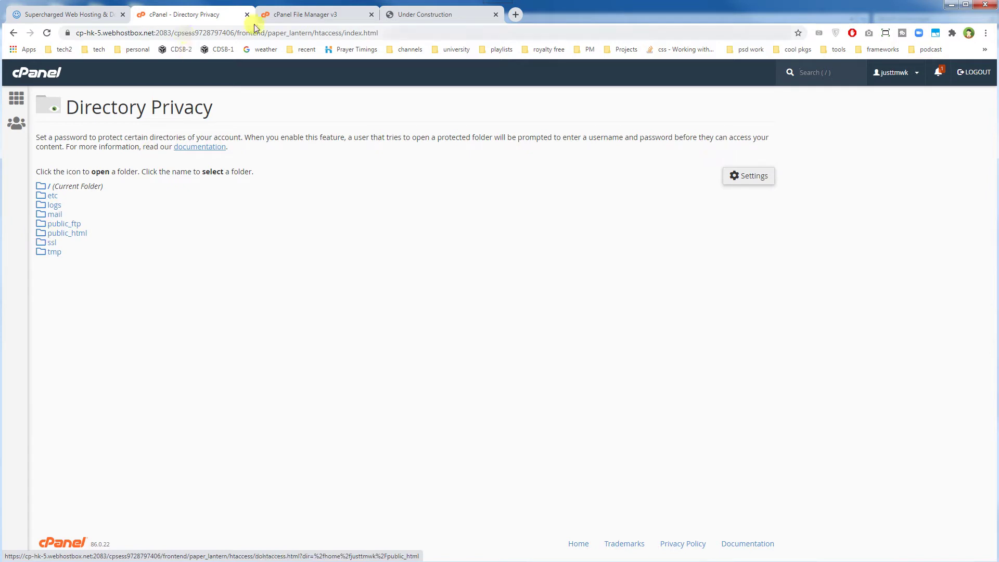
Switch to the File Manager v3 tab showing the public_html contents
{"action": "left_click", "coordinate": [284, 14]}
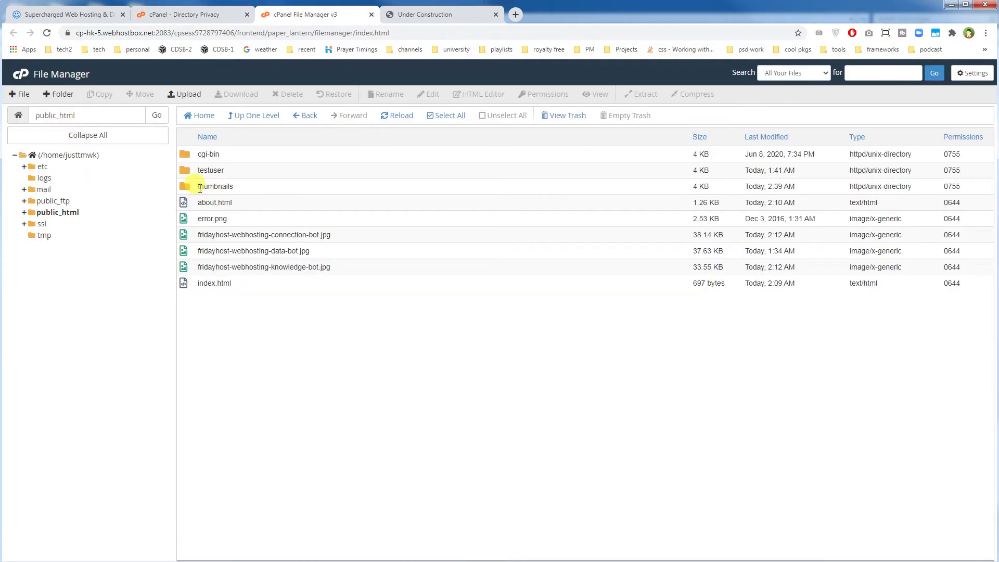
Select the thumbnails folder in File Manager, cancelling the accidental rename
{"action": "left_click", "coordinate": [218, 187]}
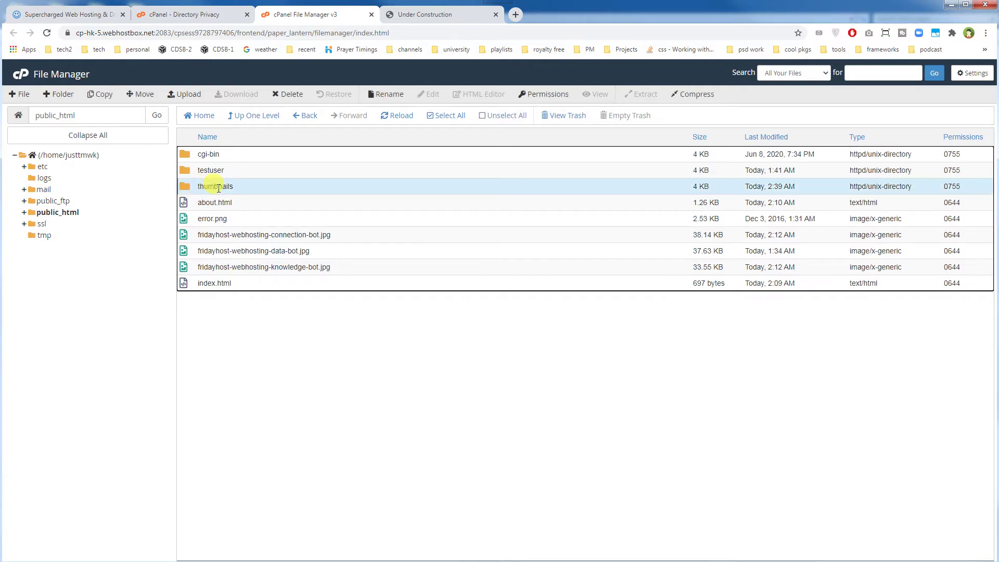
{"action": "left_click", "coordinate": [218, 187]}
{"action": "key", "text": "Escape"}
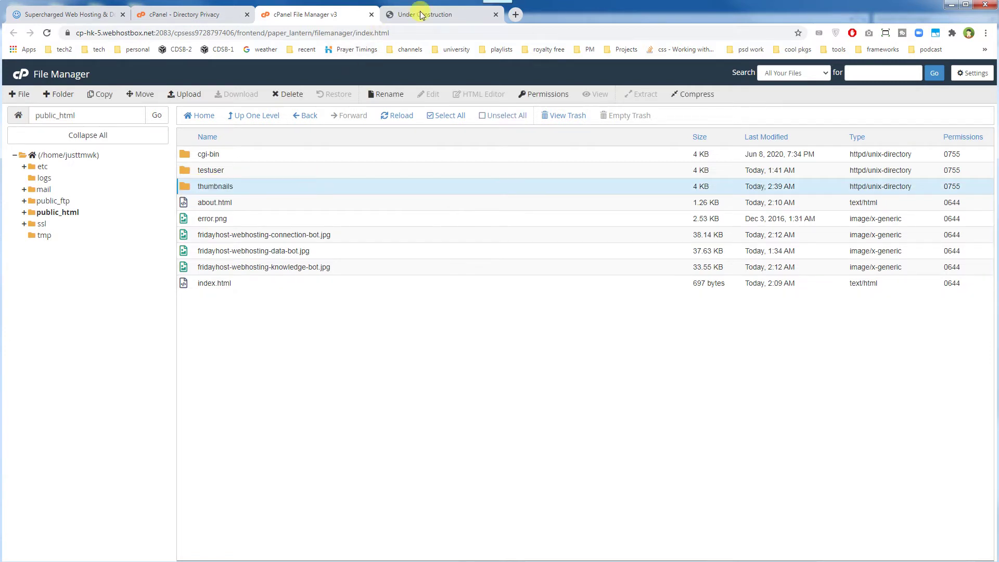
Load the site URL with 'thumbnails' appended to see its open index, then return to Directory Privacy
{"action": "left_click", "coordinate": [417, 15]}
{"action": "left_click", "coordinate": [389, 34]}
{"action": "left_click", "coordinate": [391, 35]}
{"action": "type", "text": "thumbnails"}
{"action": "key", "text": "Return"}
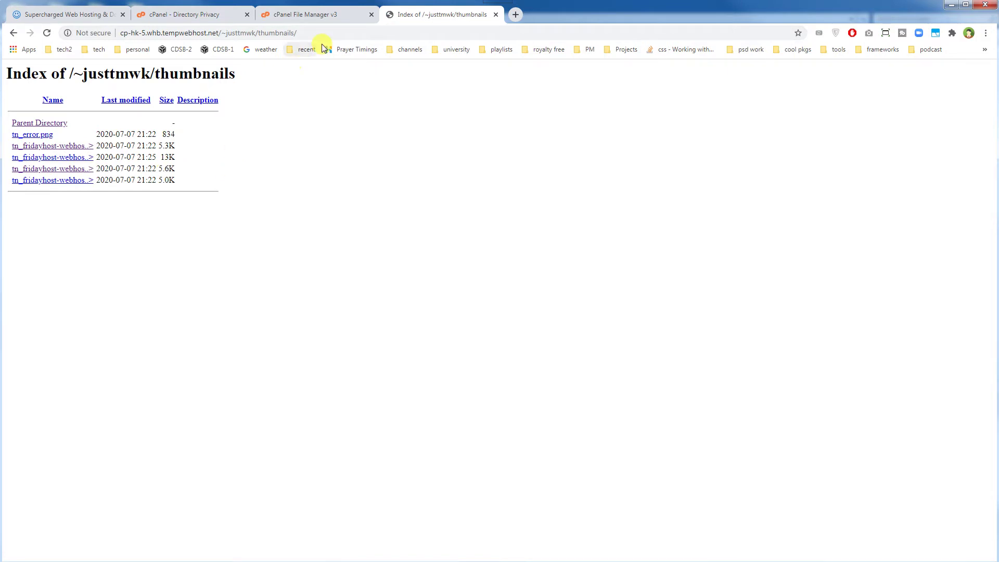
{"action": "left_click", "coordinate": [312, 15]}
{"action": "left_click", "coordinate": [207, 16]}
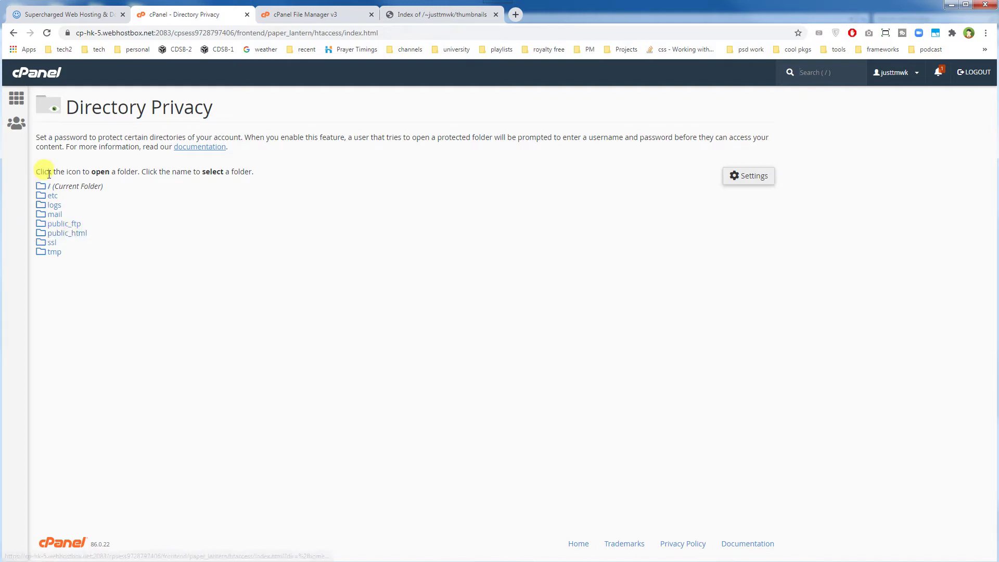
Open the Directory Privacy settings for /home/justtmwk/public_html/thumbnails
{"action": "double_click", "coordinate": [124, 172]}
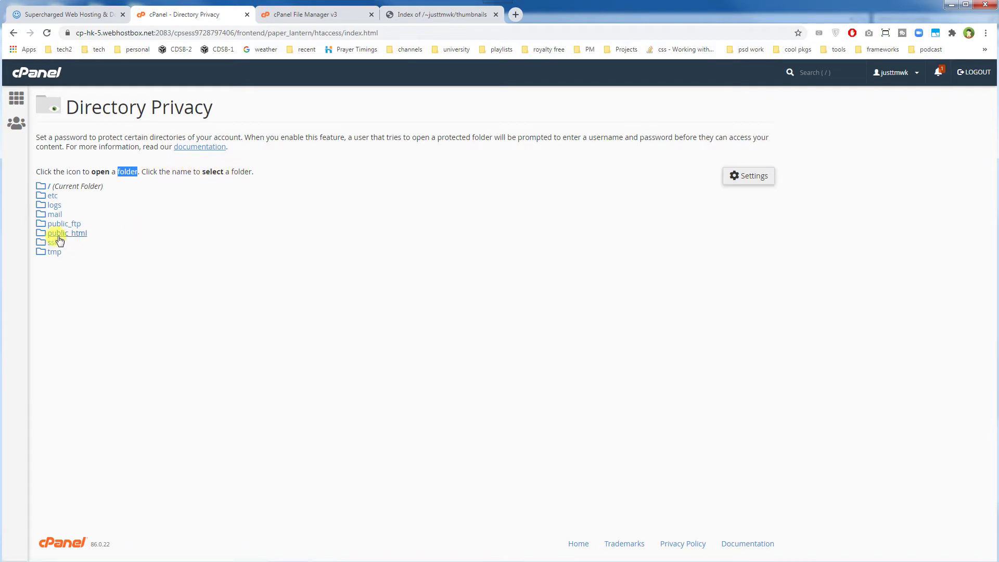
{"action": "left_click", "coordinate": [41, 234]}
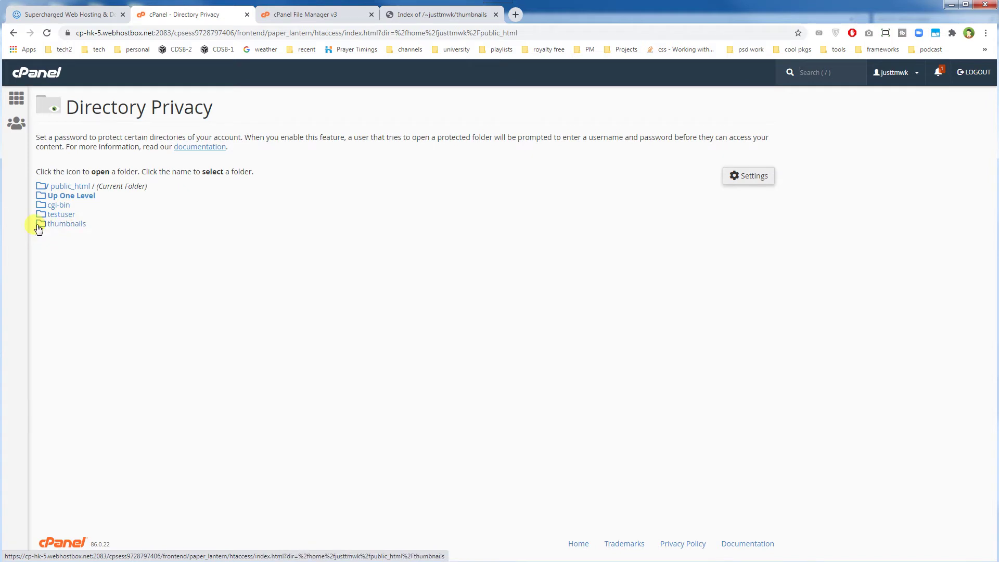
{"action": "left_click", "coordinate": [75, 228]}
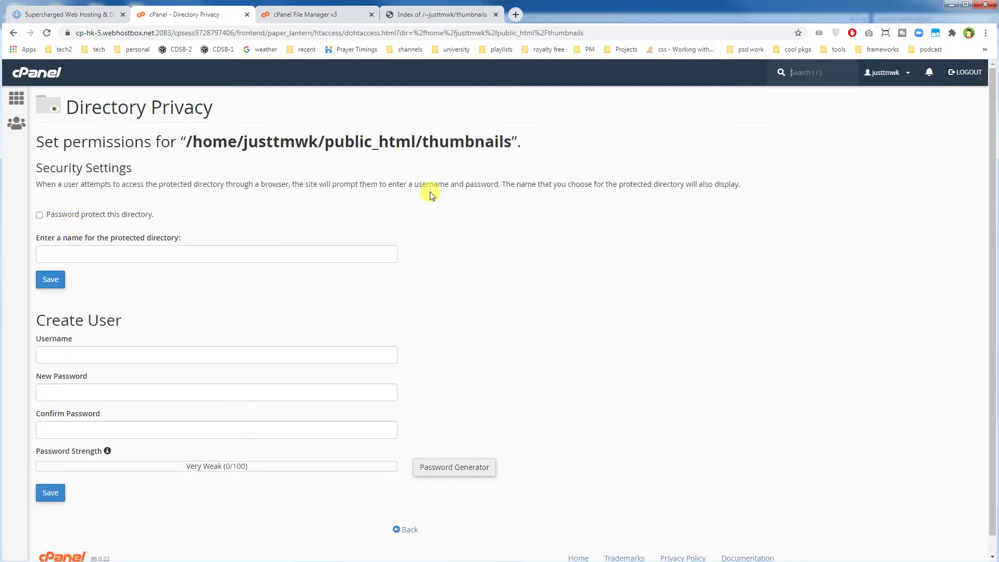
{"action": "double_click", "coordinate": [457, 138]}
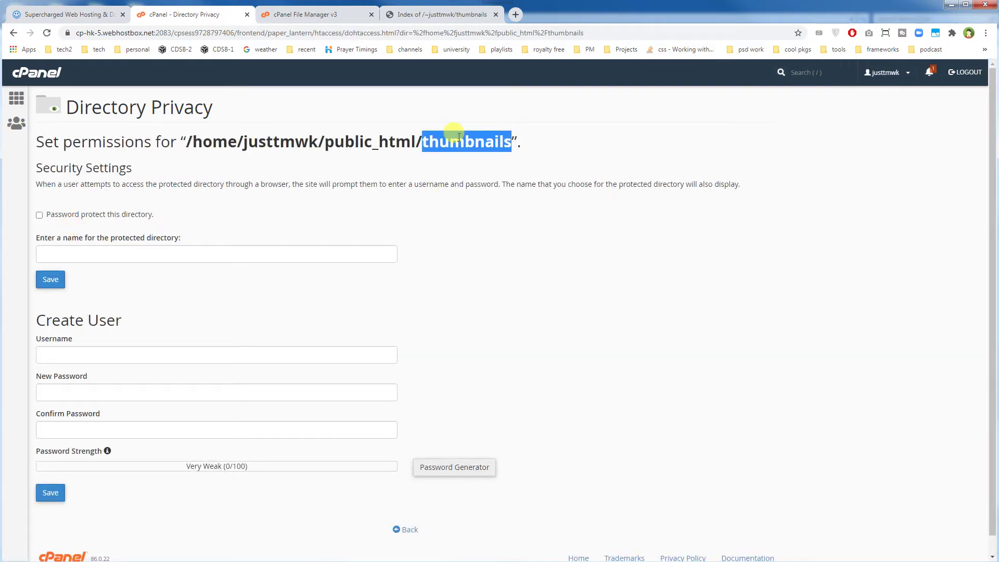
Create user 'test1' with a matching password entered twice and save it
{"action": "left_click", "coordinate": [475, 261]}
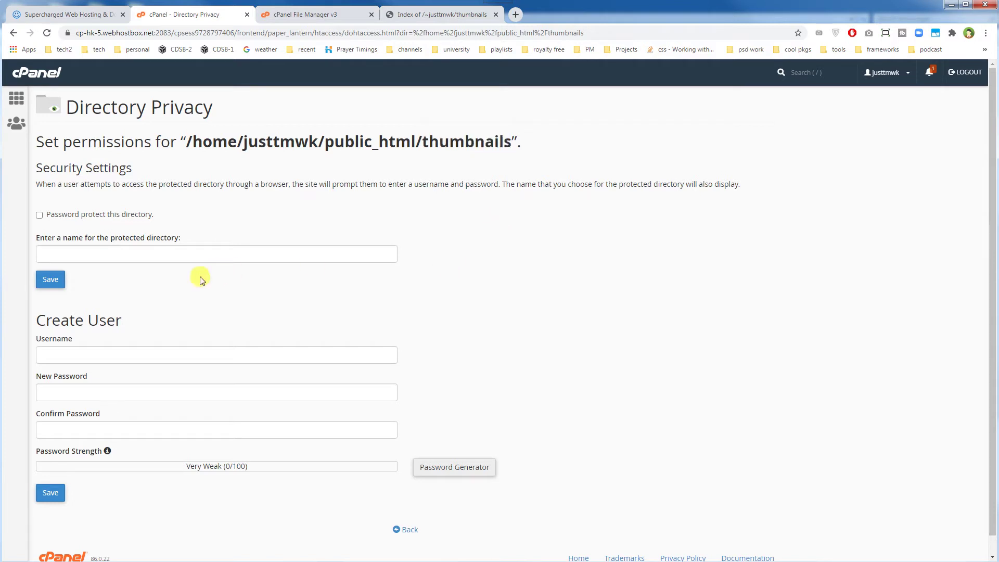
{"action": "left_click", "coordinate": [39, 216]}
{"action": "left_click", "coordinate": [39, 215]}
{"action": "scroll", "coordinate": [519, 319], "scroll_direction": "down", "scroll_amount": 1}
{"action": "left_click", "coordinate": [257, 333]}
{"action": "type", "text": "test"}
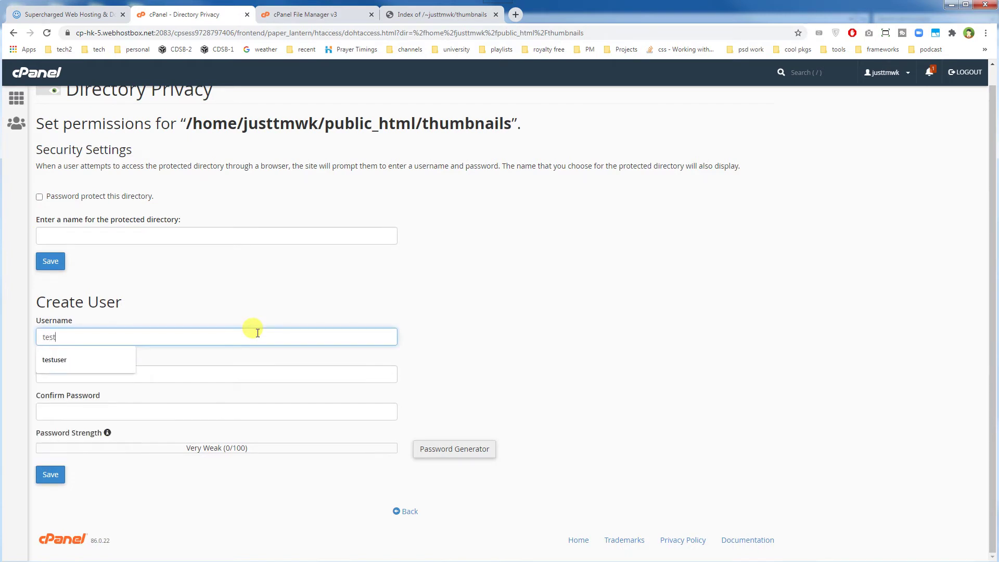
{"action": "type", "text": "1"}
{"action": "key", "text": "Tab"}
{"action": "type", "text": "12345"}
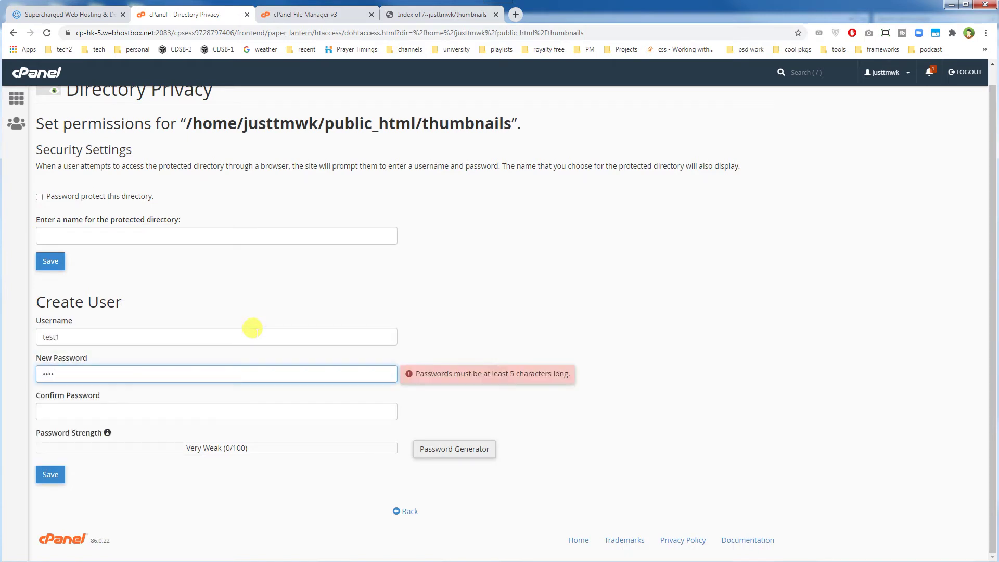
{"action": "key", "text": "Tab"}
{"action": "type", "text": "1234"}
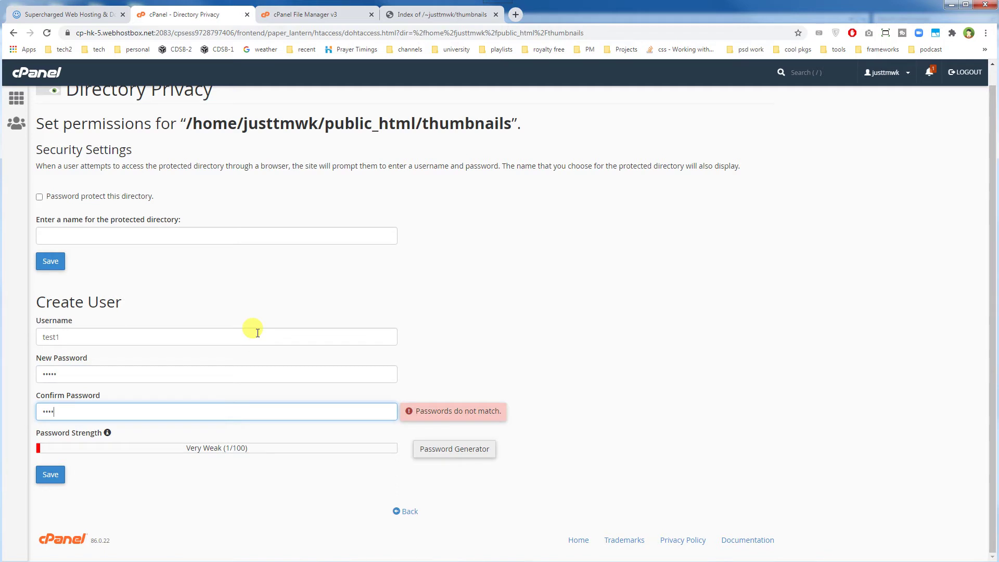
{"action": "type", "text": "5"}
{"action": "double_click", "coordinate": [73, 337]}
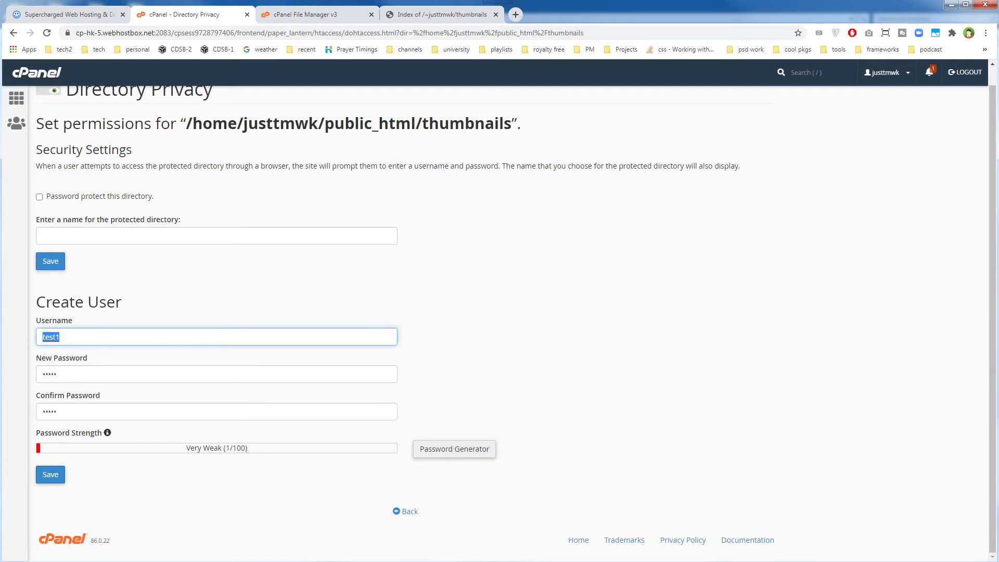
{"action": "left_click", "coordinate": [59, 473]}
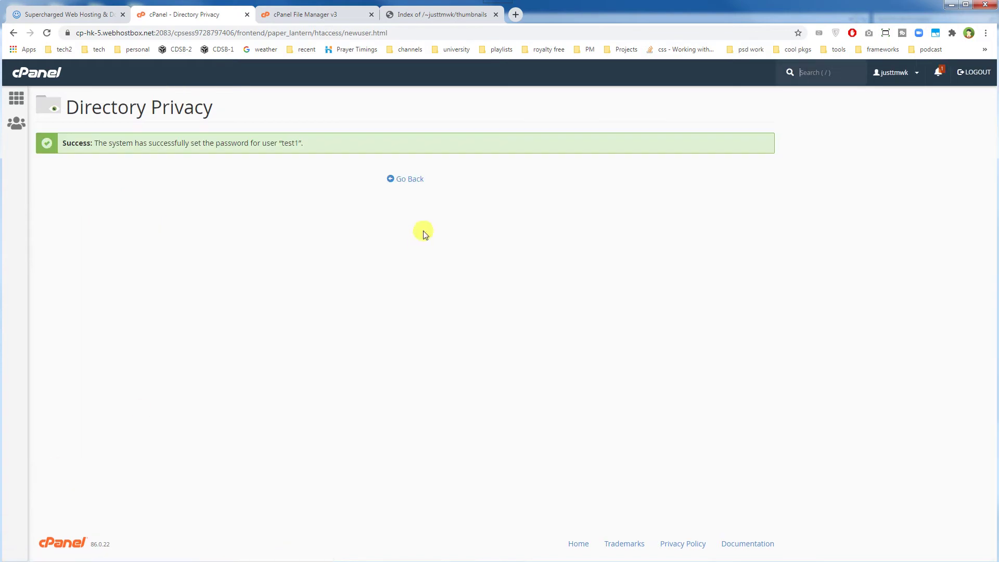
Go back and confirm test1 is listed under Authorized Users for thumbnails
{"action": "left_click", "coordinate": [406, 181]}
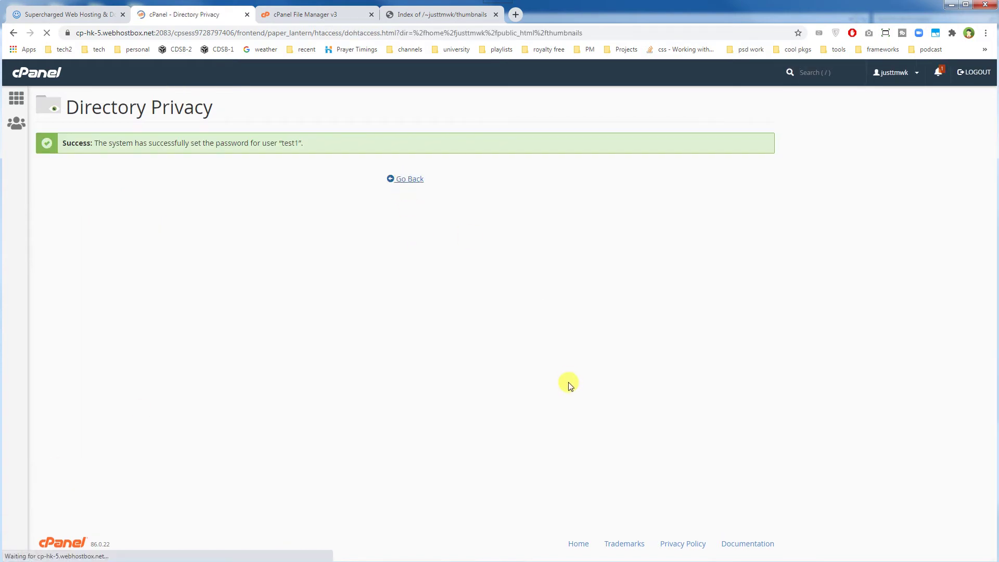
{"action": "scroll", "coordinate": [570, 384], "scroll_direction": "down", "scroll_amount": 4}
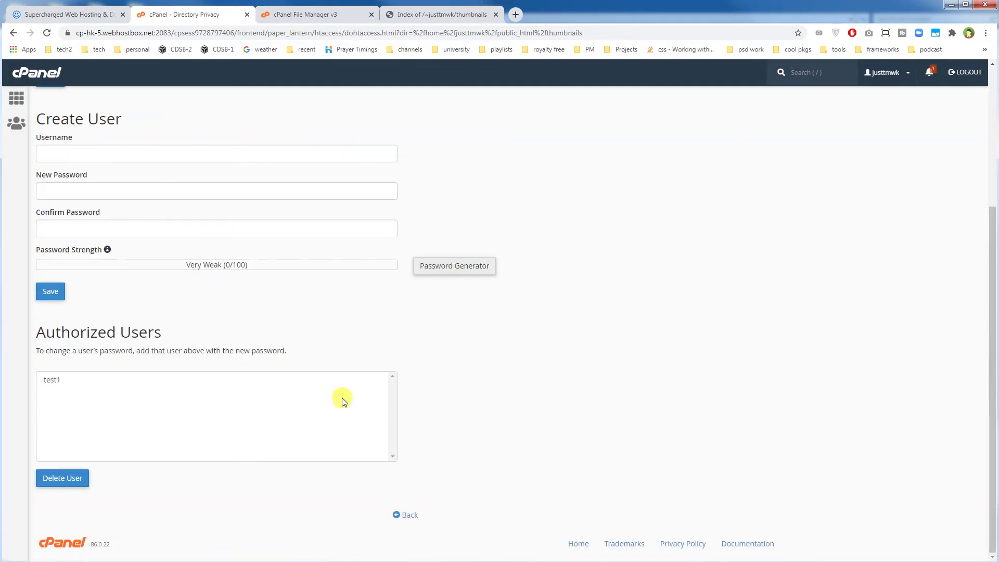
{"action": "left_click", "coordinate": [92, 379]}
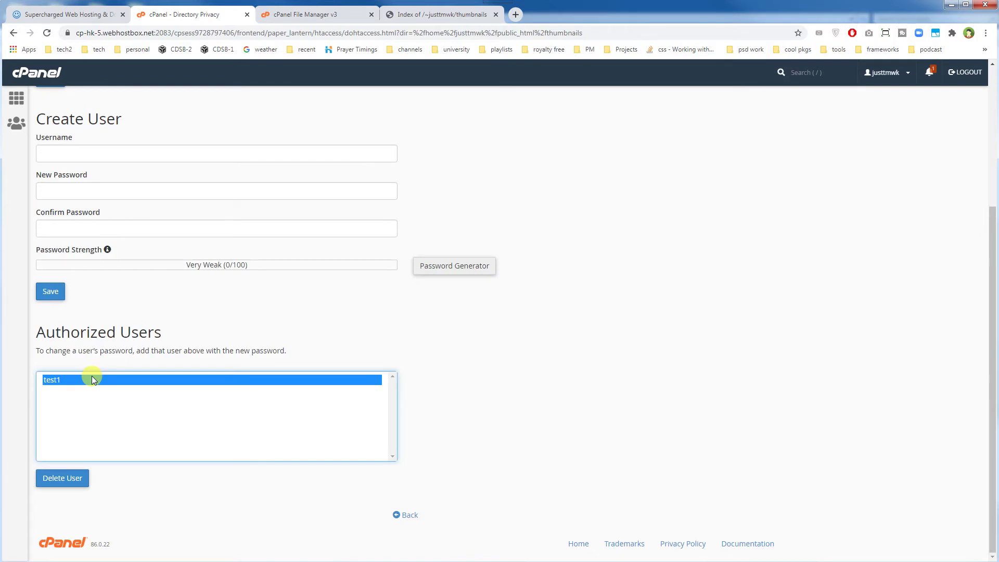
{"action": "left_click", "coordinate": [517, 361]}
{"action": "scroll", "coordinate": [612, 363], "scroll_direction": "up", "scroll_amount": 4}
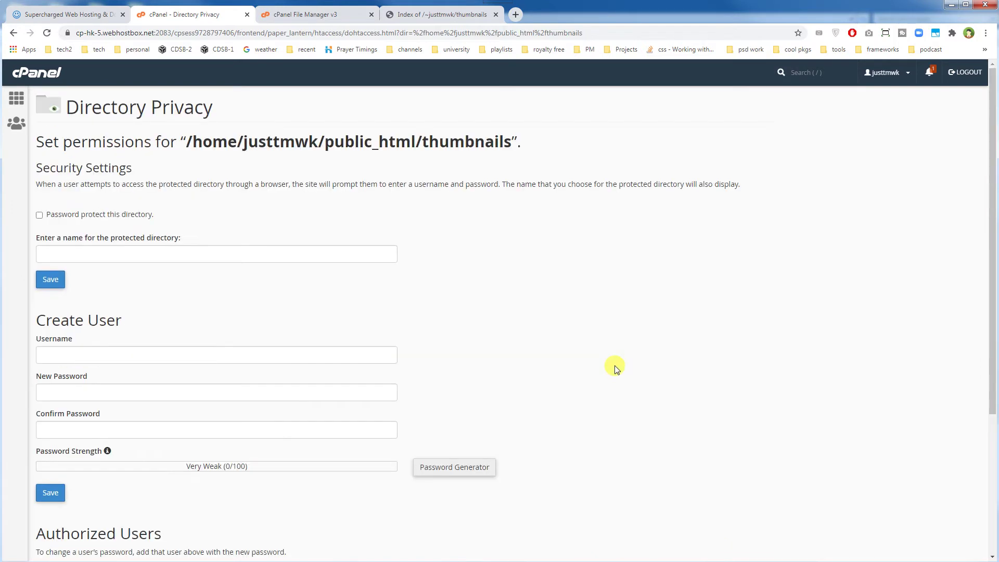
{"action": "double_click", "coordinate": [435, 142]}
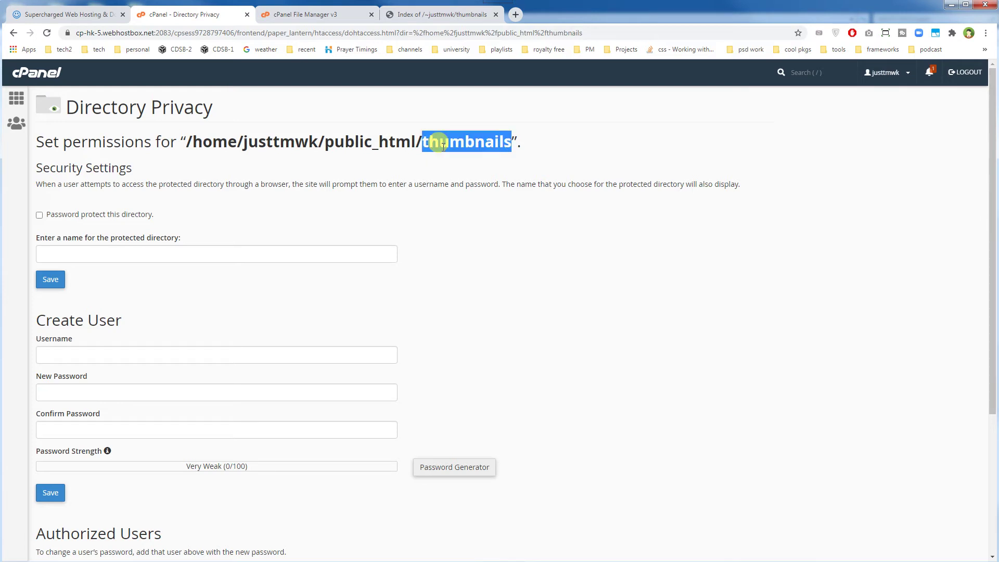
Enable password protection on thumbnails named 'test1-folder', save, and switch to its index tab
{"action": "left_click", "coordinate": [39, 215]}
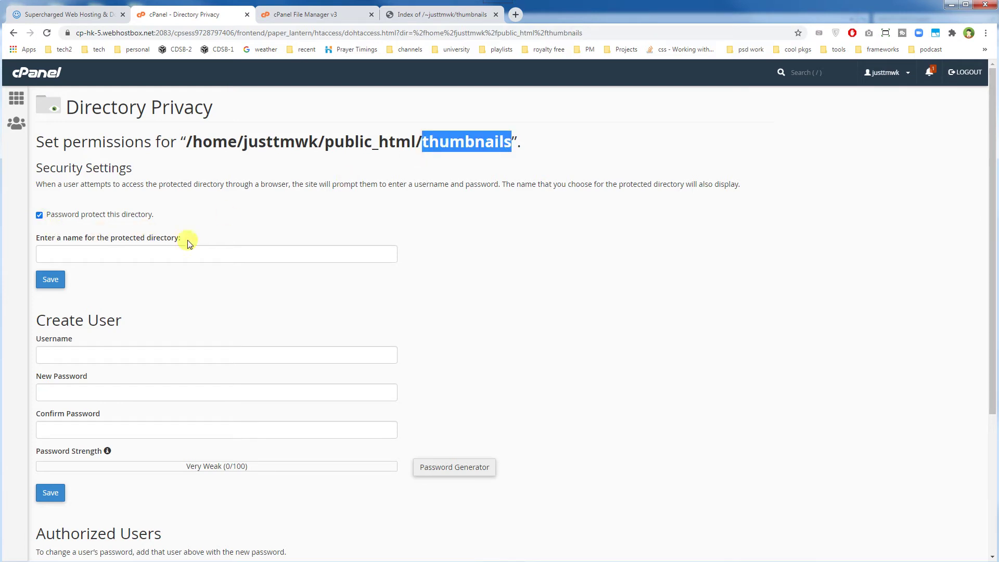
{"action": "left_click", "coordinate": [50, 281]}
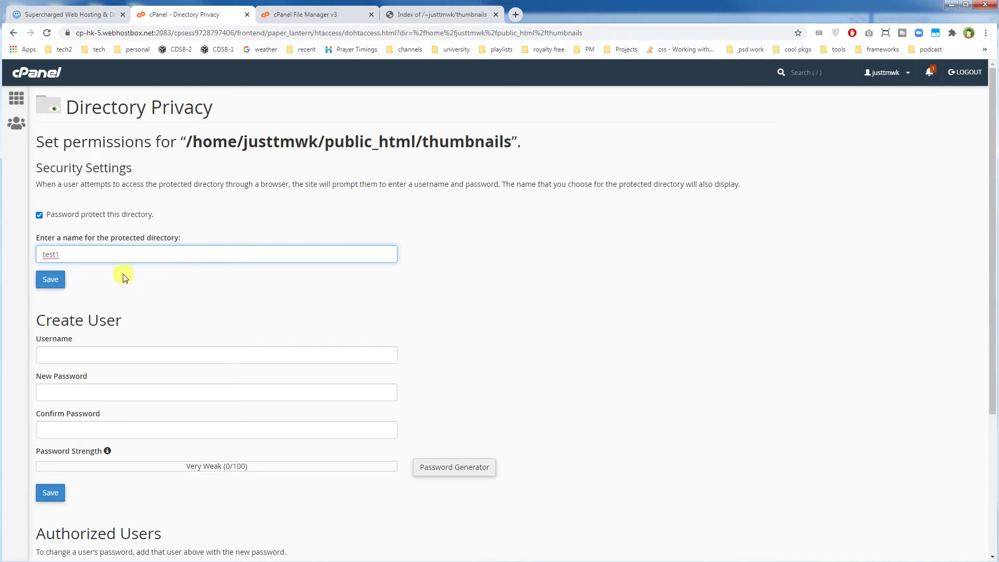
{"action": "type", "text": "direct"}
{"action": "key", "text": "BackSpace"}
{"action": "key", "text": "BackSpace"}
{"action": "key", "text": "BackSpace"}
{"action": "key", "text": "BackSpace"}
{"action": "key", "text": "BackSpace"}
{"action": "key", "text": "BackSpace"}
{"action": "type", "text": "-folder"}
{"action": "left_click", "coordinate": [51, 279]}
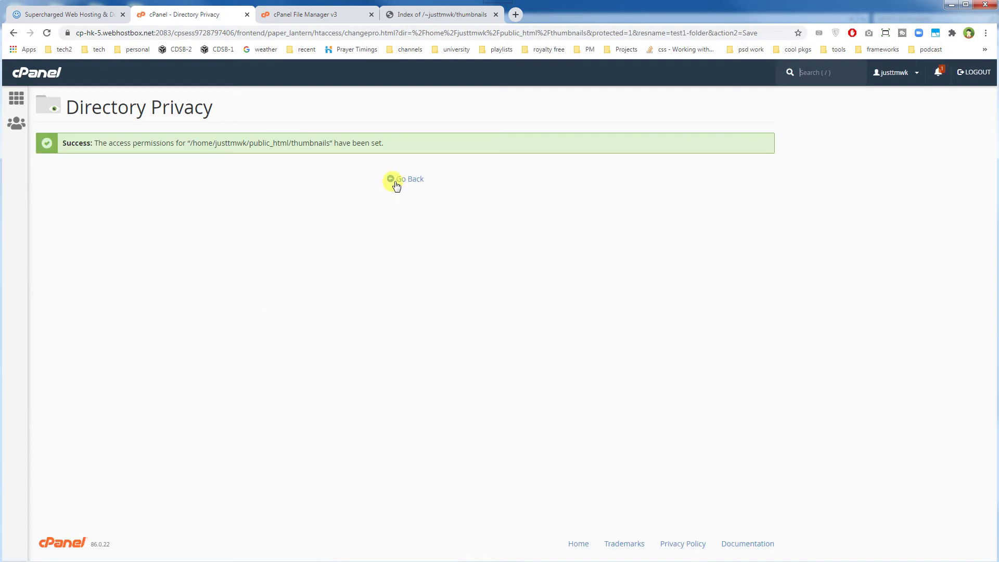
{"action": "left_click", "coordinate": [403, 178]}
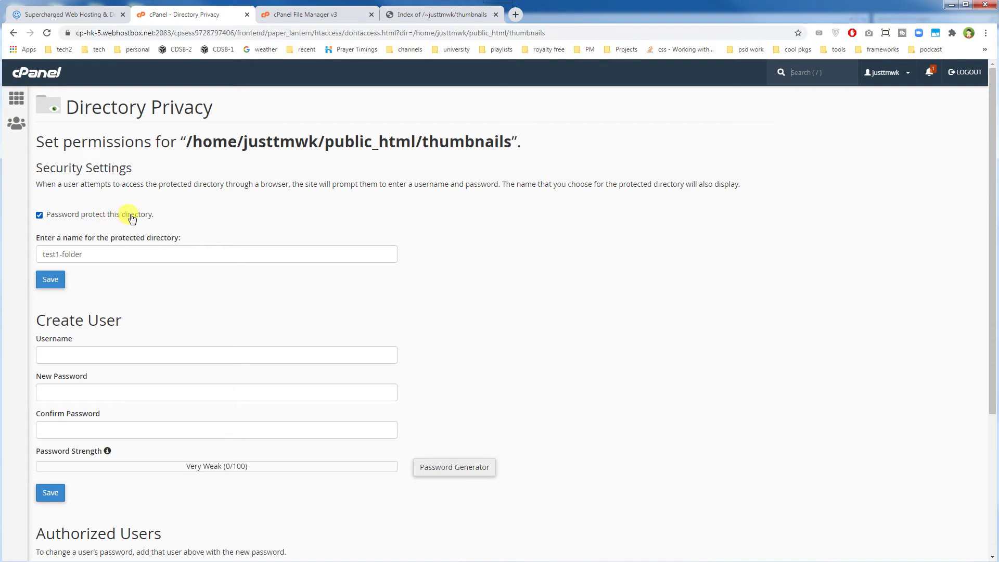
{"action": "left_click", "coordinate": [416, 13]}
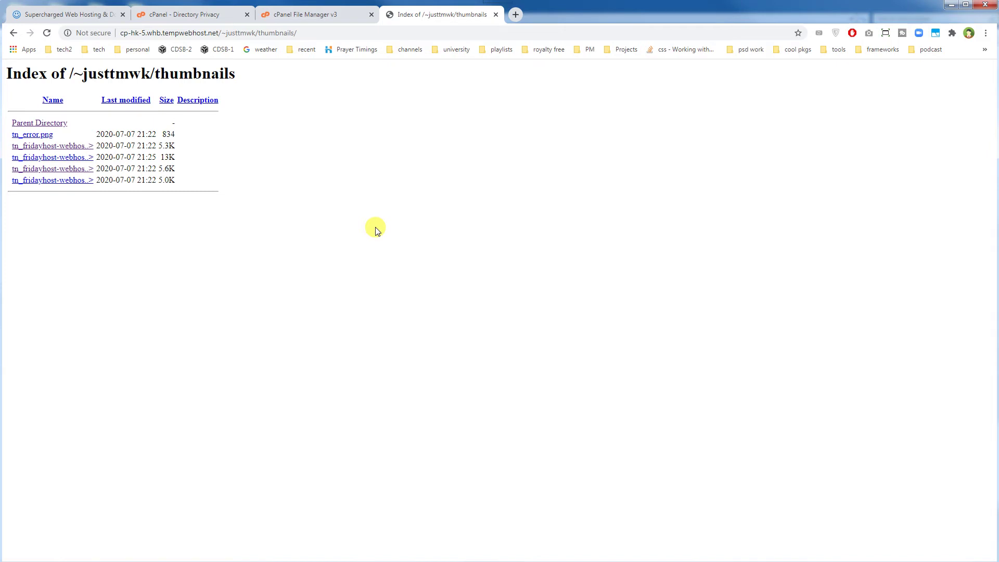
Reload the thumbnails page with F5 and enter username test1 and its password at sign-in
{"action": "key", "text": "F5"}
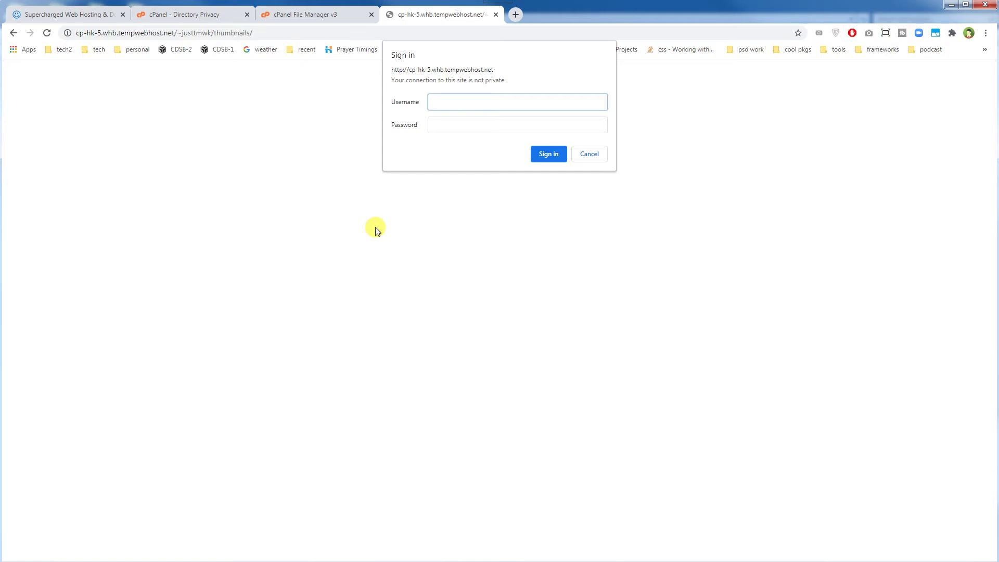
{"action": "type", "text": "test1"}
{"action": "key", "text": "Tab"}
{"action": "type", "text": "test1"}
Sign in to unlock the thumbnails listing, then reload it with F5
{"action": "left_click", "coordinate": [548, 154]}
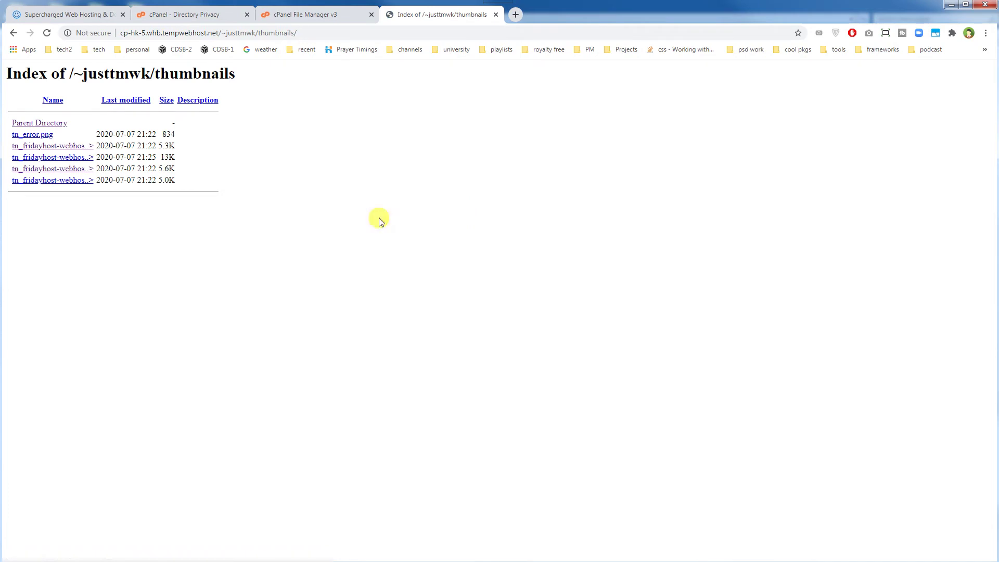
{"action": "left_click_drag", "start_coordinate": [379, 217], "coordinate": [161, 100]}
{"action": "left_click", "coordinate": [409, 164]}
{"action": "key", "text": "F5"}
In thumbnails' Directory Privacy settings, untick 'Password protect this directory', save, and go back
{"action": "left_click", "coordinate": [314, 17]}
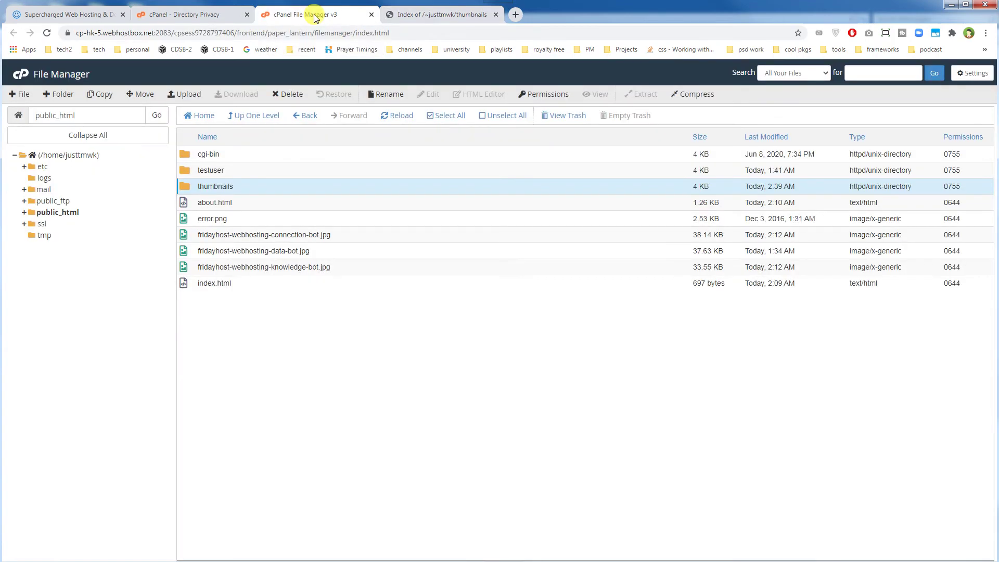
{"action": "left_click", "coordinate": [155, 21]}
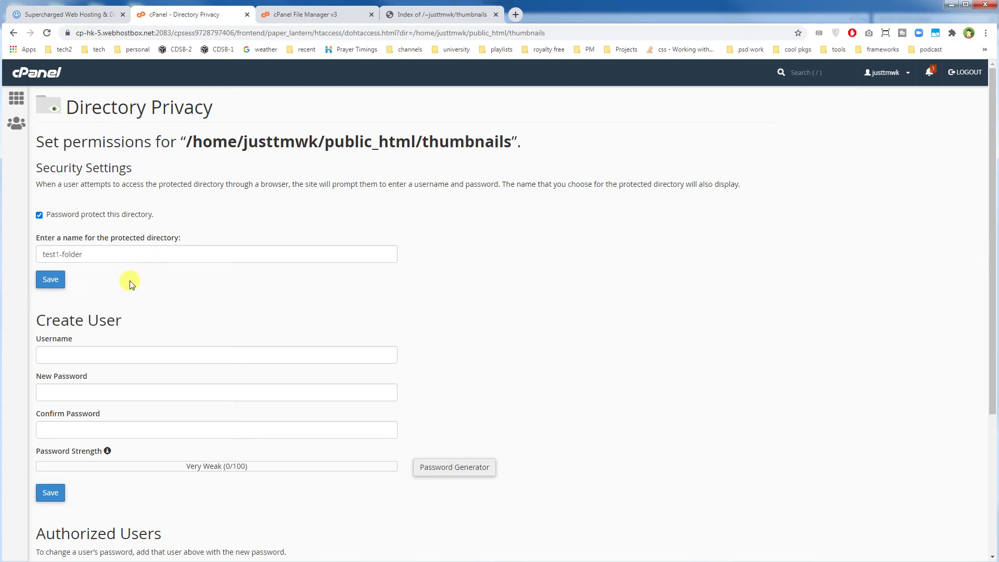
{"action": "scroll", "coordinate": [555, 379], "scroll_direction": "down", "scroll_amount": 3}
{"action": "scroll", "coordinate": [556, 382], "scroll_direction": "up", "scroll_amount": 3}
{"action": "scroll", "coordinate": [555, 384], "scroll_direction": "down", "scroll_amount": 4}
{"action": "left_click", "coordinate": [74, 380]}
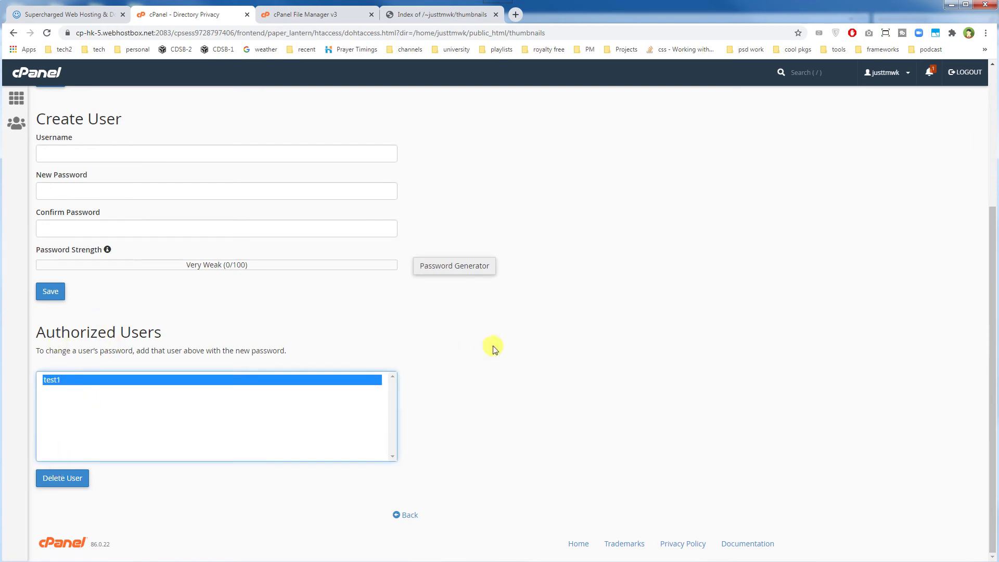
{"action": "scroll", "coordinate": [491, 350], "scroll_direction": "up", "scroll_amount": 4}
{"action": "left_click", "coordinate": [40, 215]}
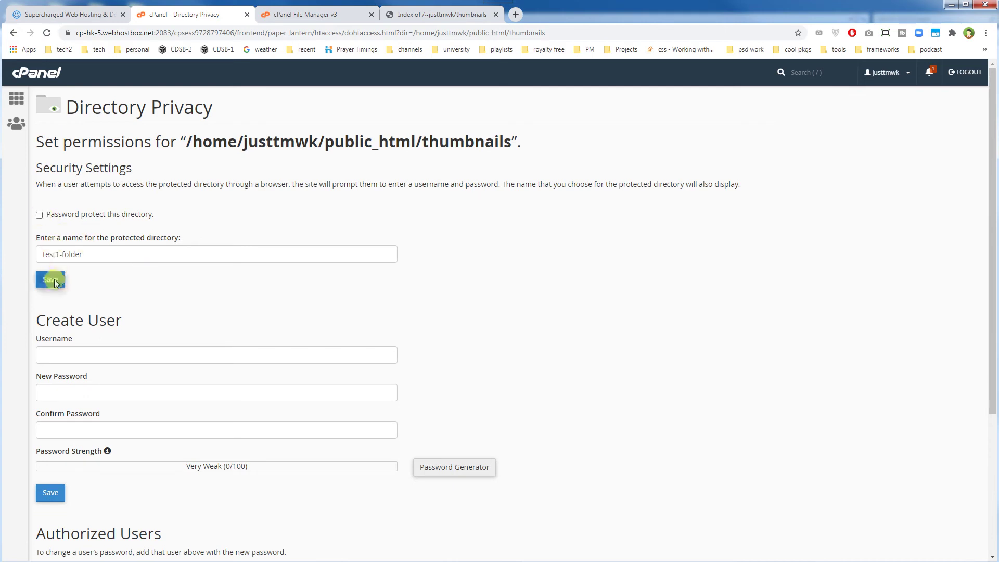
{"action": "left_click", "coordinate": [54, 281]}
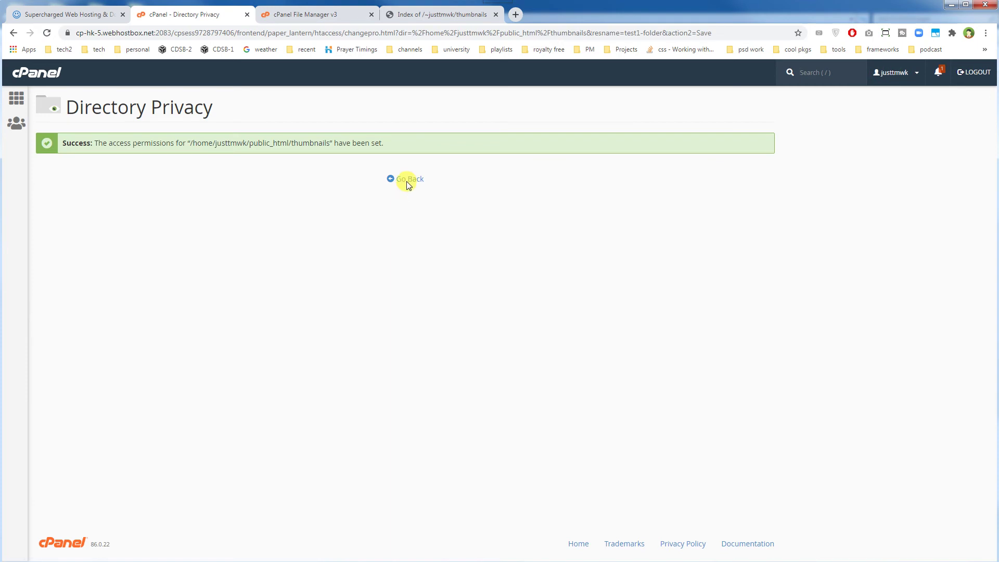
{"action": "left_click", "coordinate": [407, 182]}
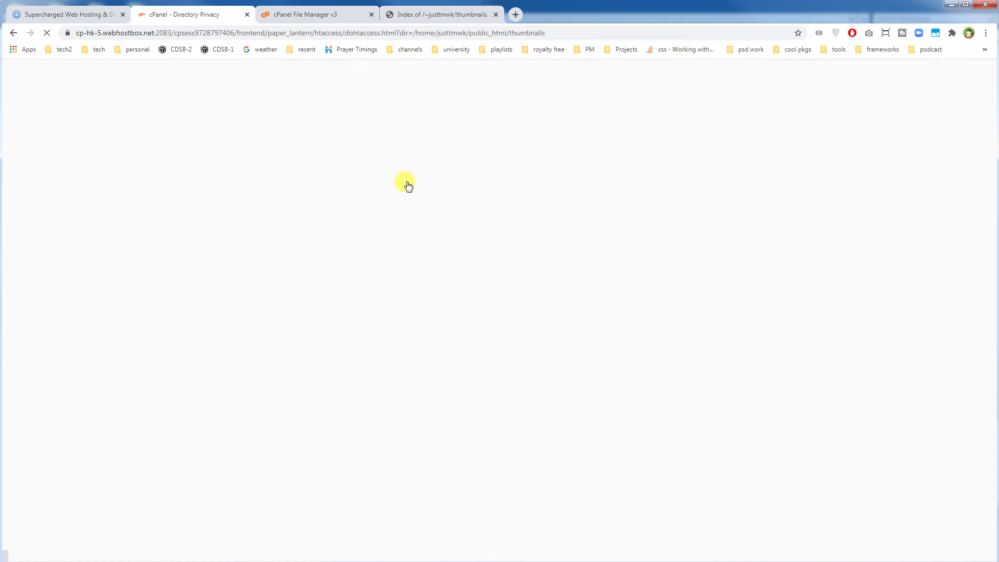
Re-enable 'Password protect this directory' with the name 'test1', save, and go back
{"action": "left_click", "coordinate": [39, 215]}
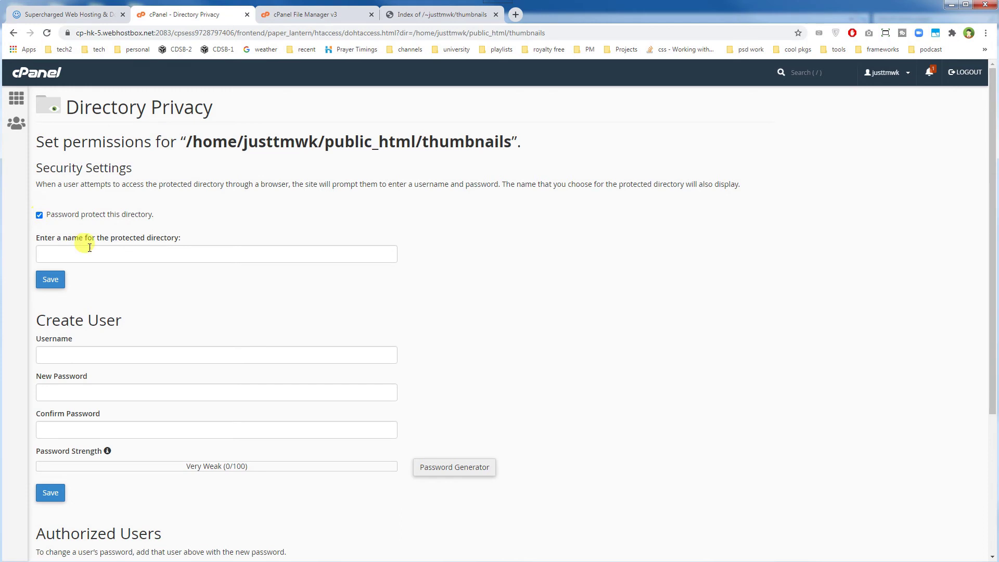
{"action": "left_click", "coordinate": [89, 249]}
{"action": "type", "text": "test1"}
{"action": "left_click", "coordinate": [50, 279]}
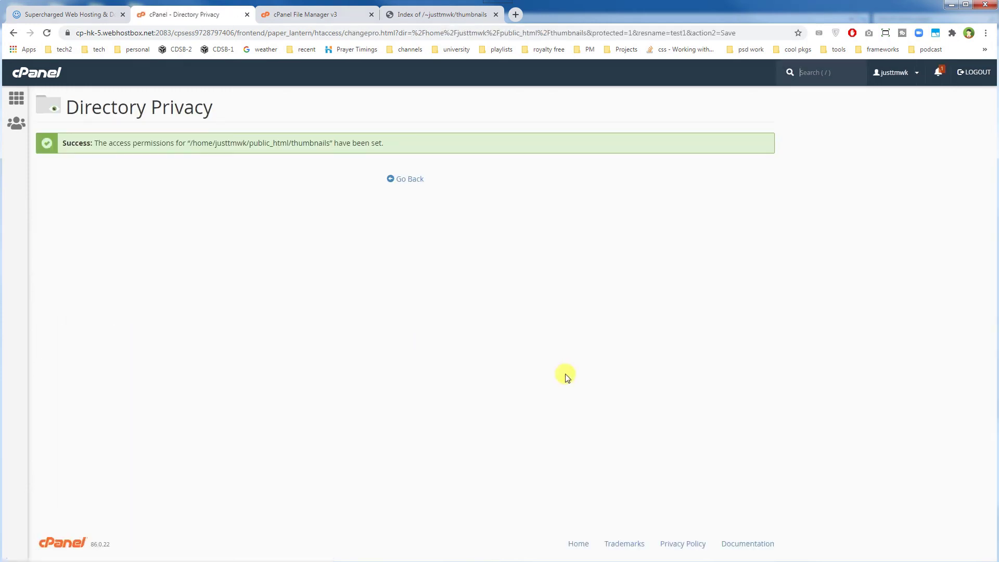
{"action": "left_click", "coordinate": [404, 181]}
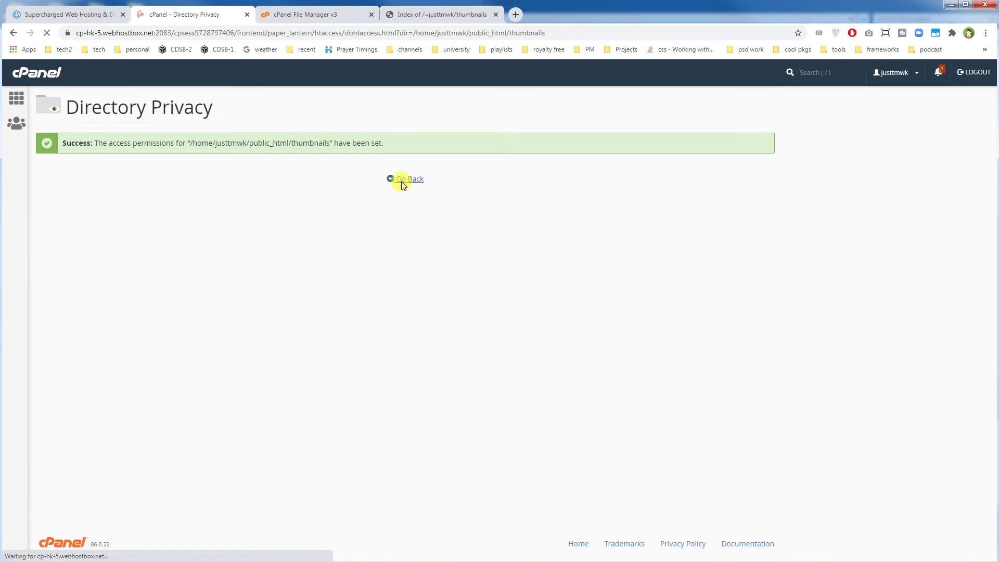
In Directory Privacy, turn off password protection for public_html/thumbnails and save it with no directory name
{"action": "left_click", "coordinate": [16, 97]}
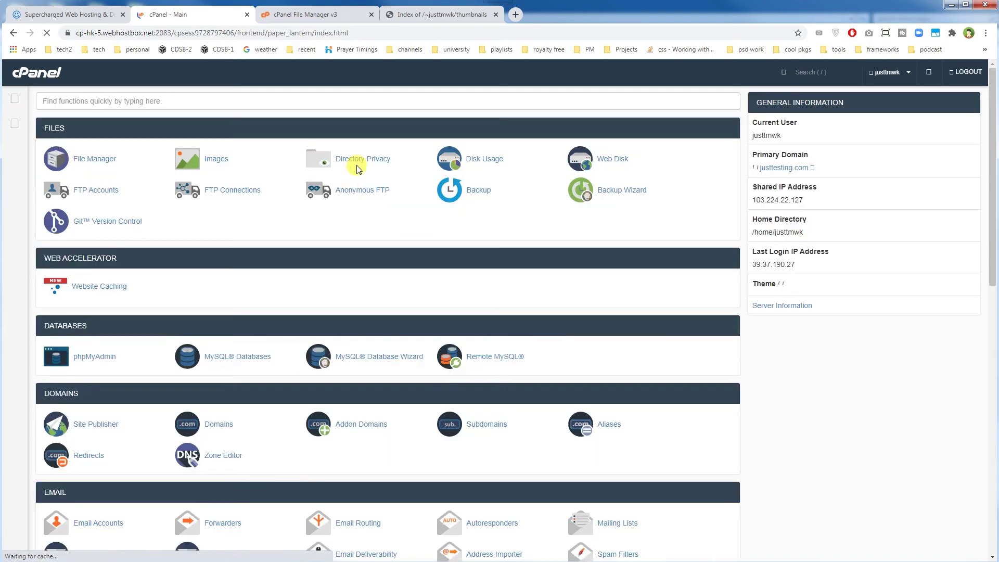
{"action": "left_click", "coordinate": [371, 161]}
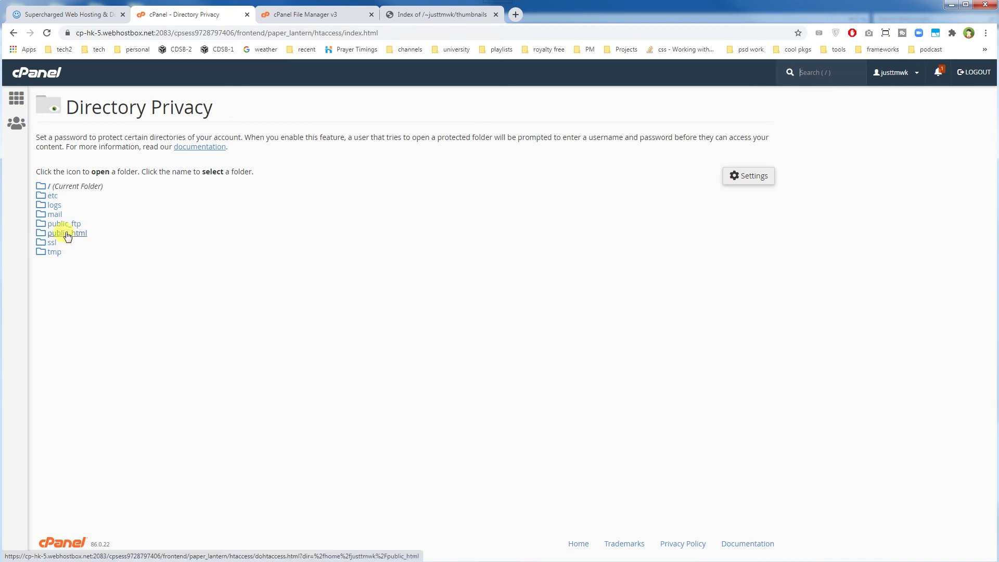
{"action": "left_click", "coordinate": [40, 235]}
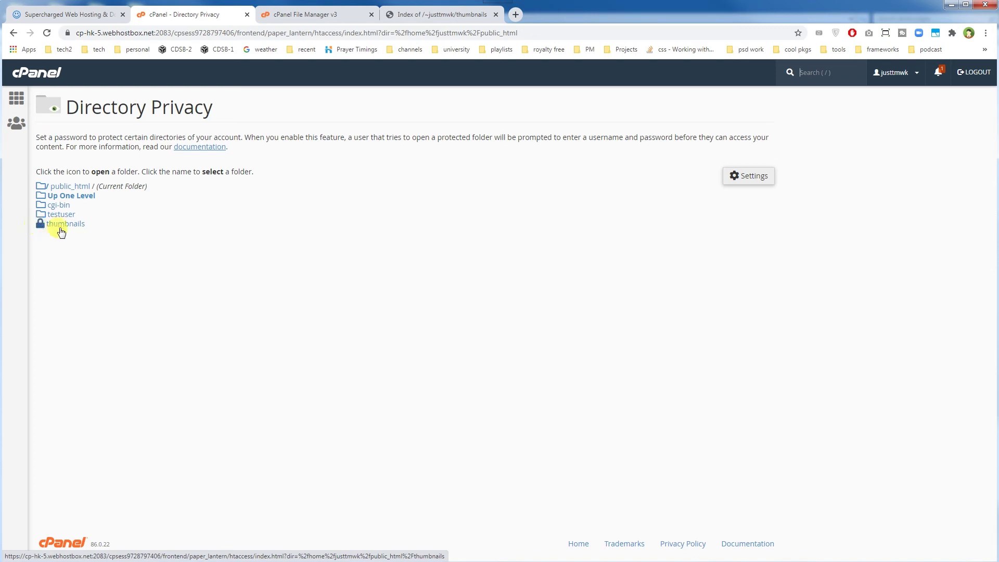
{"action": "left_click", "coordinate": [78, 229]}
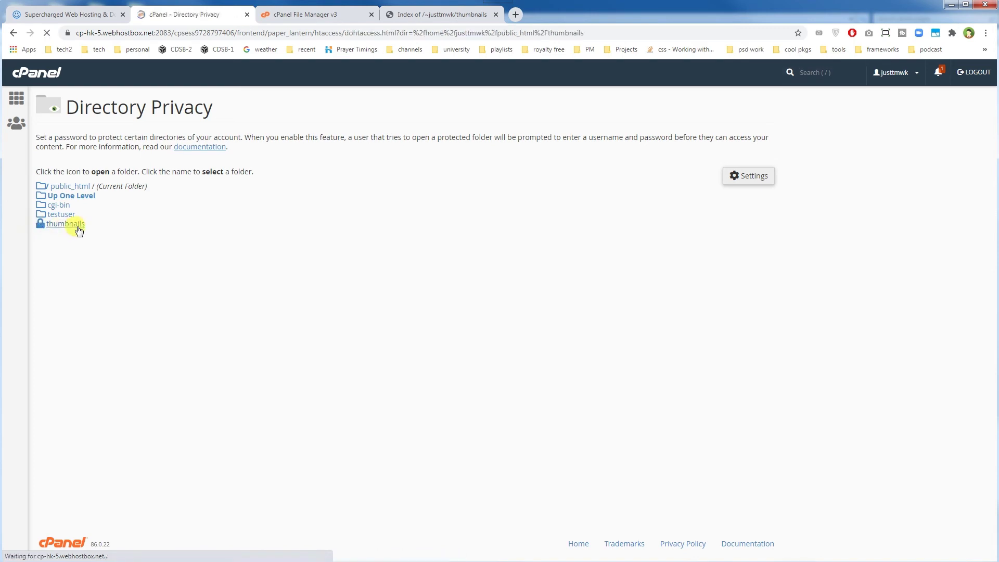
{"action": "left_click", "coordinate": [39, 215]}
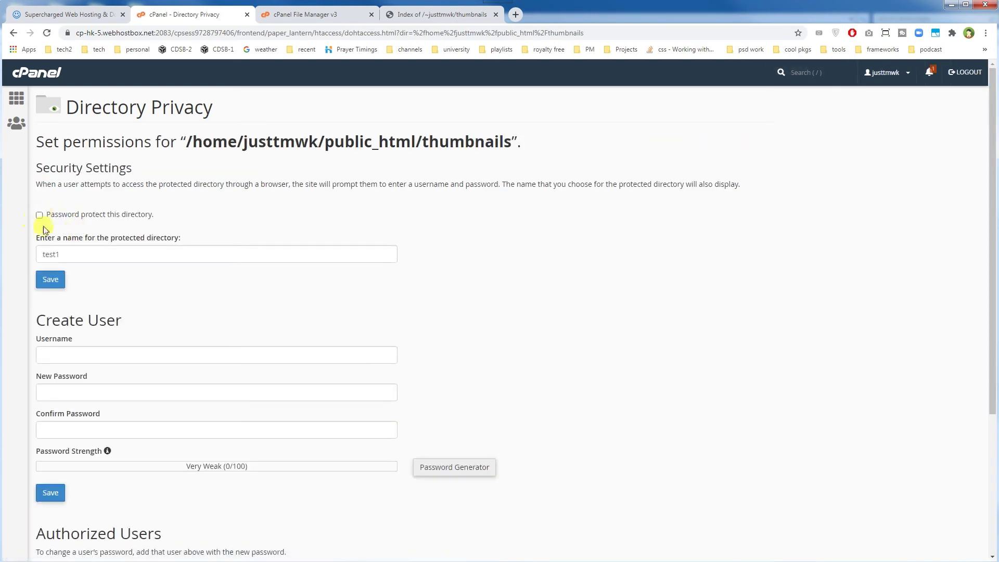
{"action": "left_click", "coordinate": [48, 280]}
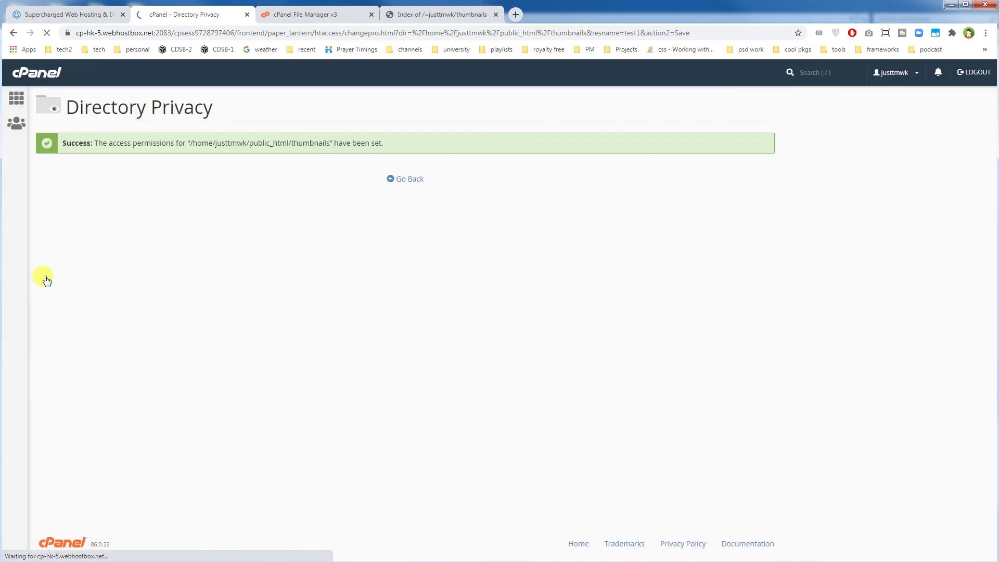
{"action": "left_click", "coordinate": [403, 179]}
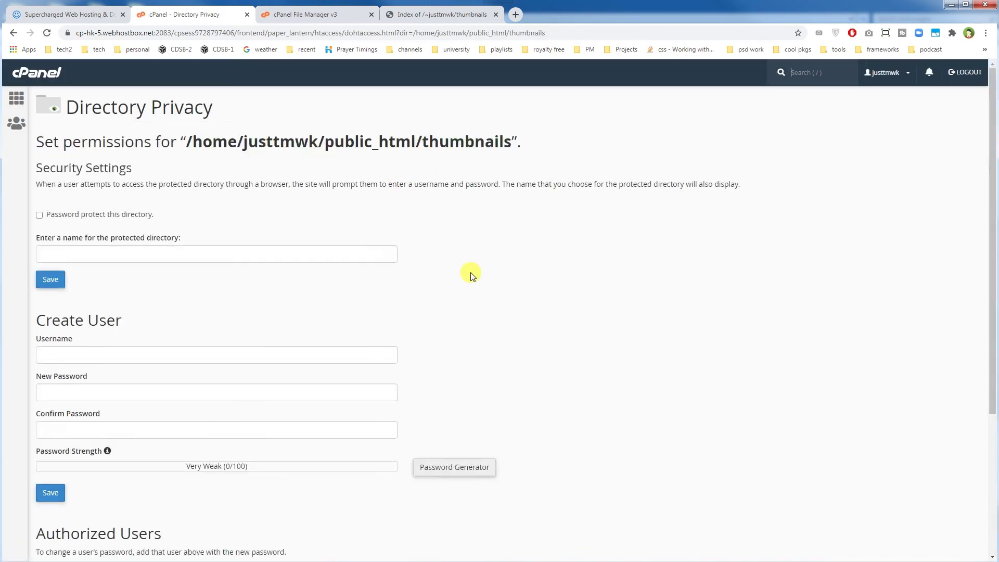
Delete authorized user test1 from thumbnails, then view the Index of thumbnails listing of five files
{"action": "scroll", "coordinate": [470, 272], "scroll_direction": "down", "scroll_amount": 4}
{"action": "left_click", "coordinate": [54, 379]}
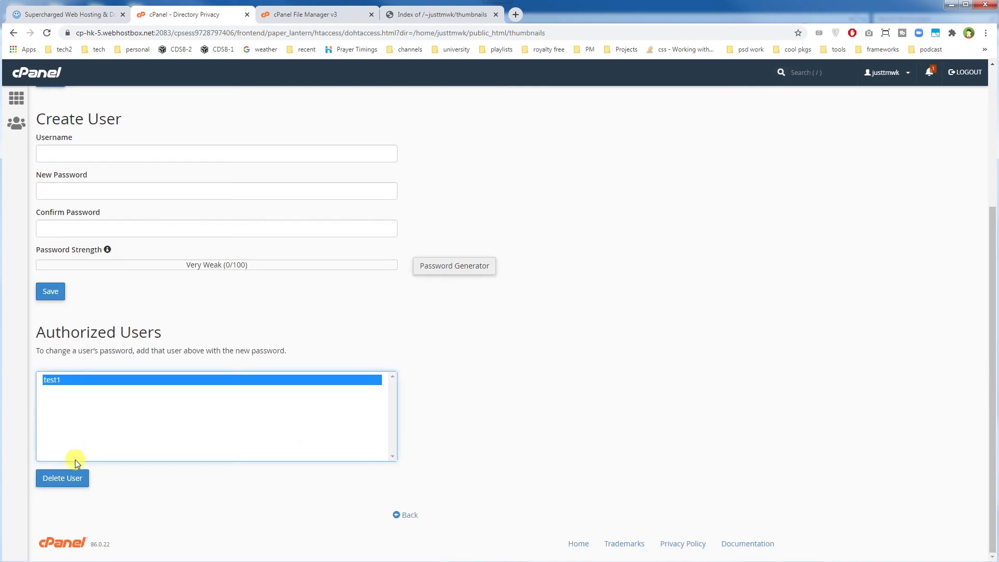
{"action": "left_click", "coordinate": [61, 476]}
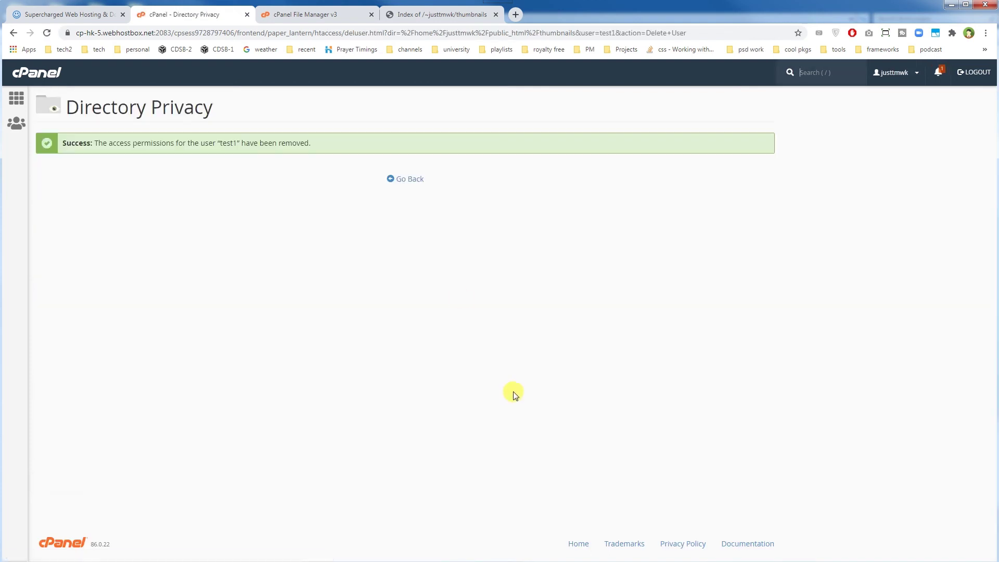
{"action": "left_click", "coordinate": [407, 181]}
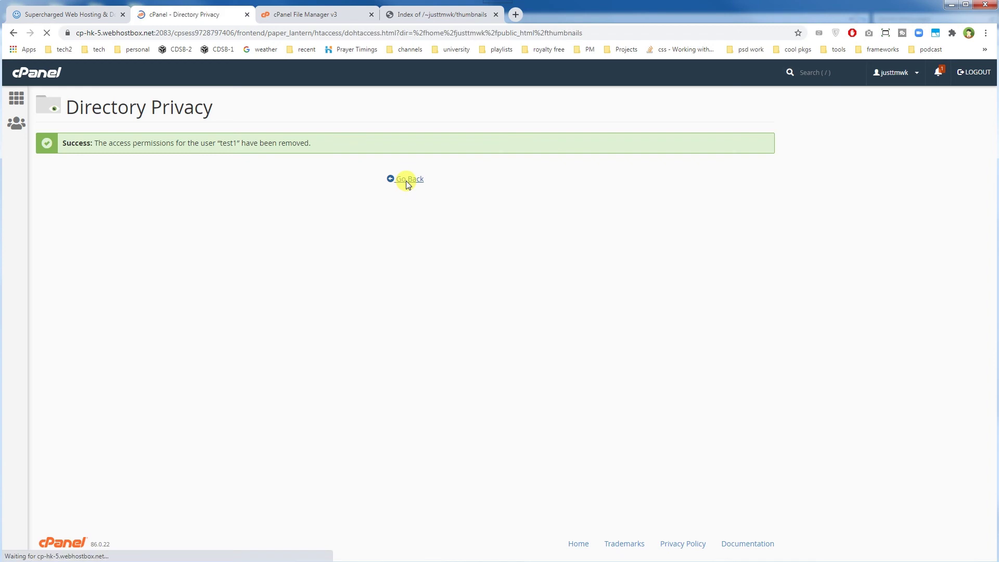
{"action": "left_click", "coordinate": [430, 20]}
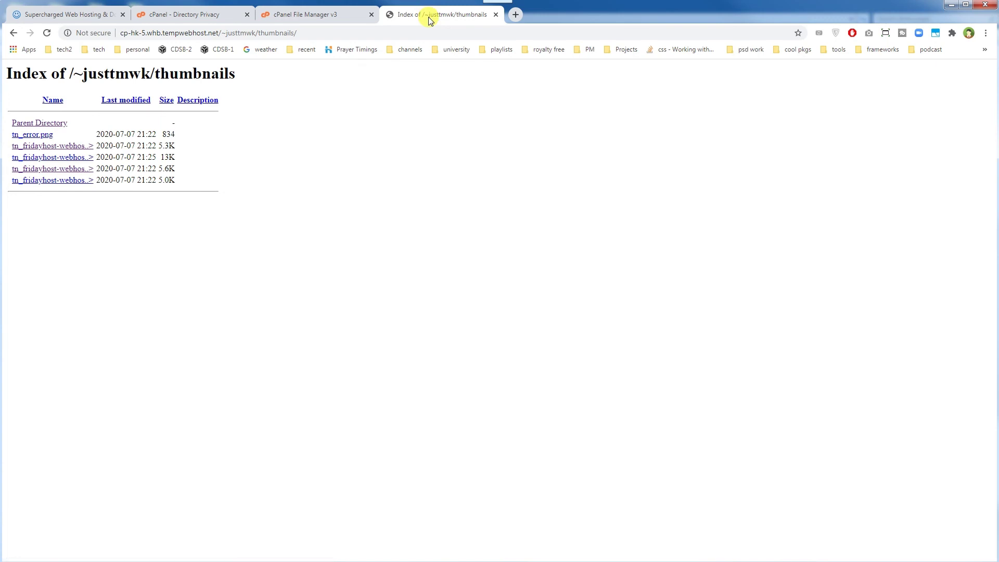
Check the File Manager and Directory Privacy tabs for thumbnails, then return to the cPanel tools page
{"action": "left_click", "coordinate": [308, 14]}
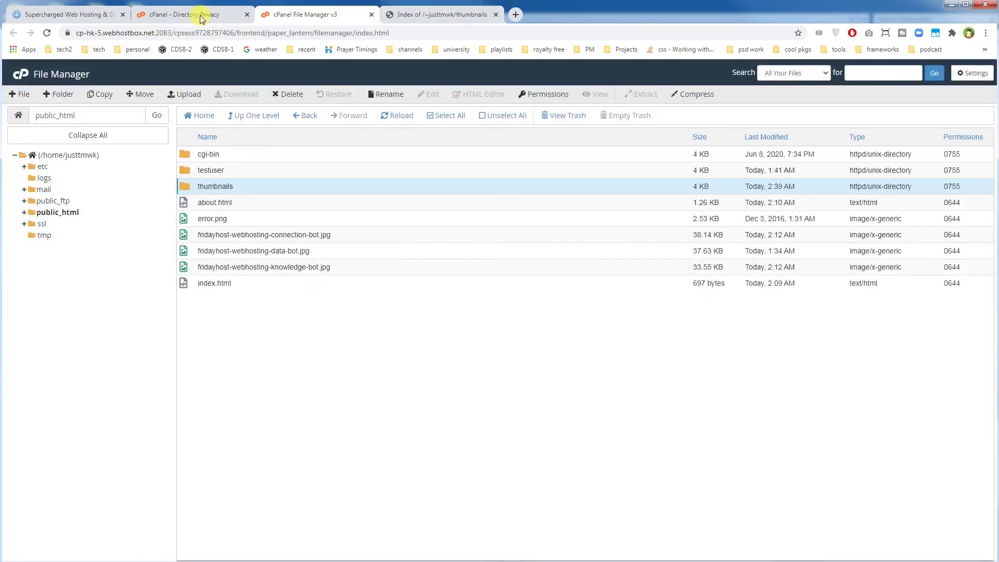
{"action": "left_click", "coordinate": [200, 14]}
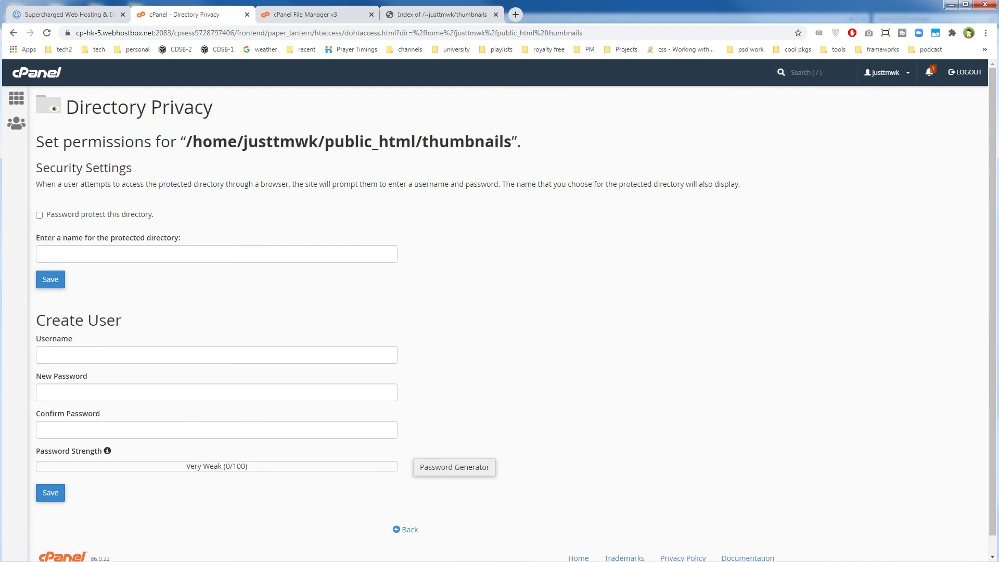
{"action": "left_click", "coordinate": [16, 98]}
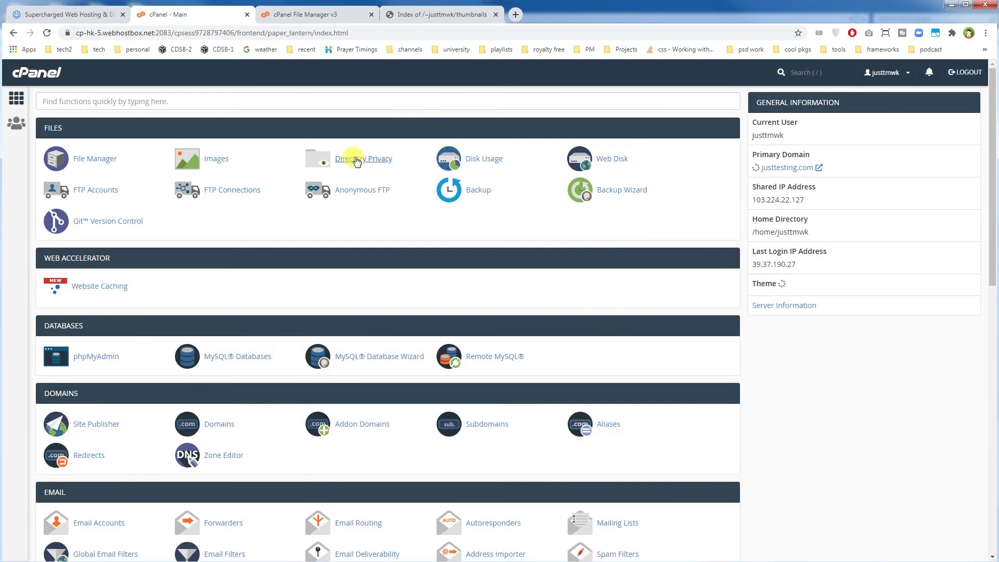
{"action": "left_click", "coordinate": [356, 160]}
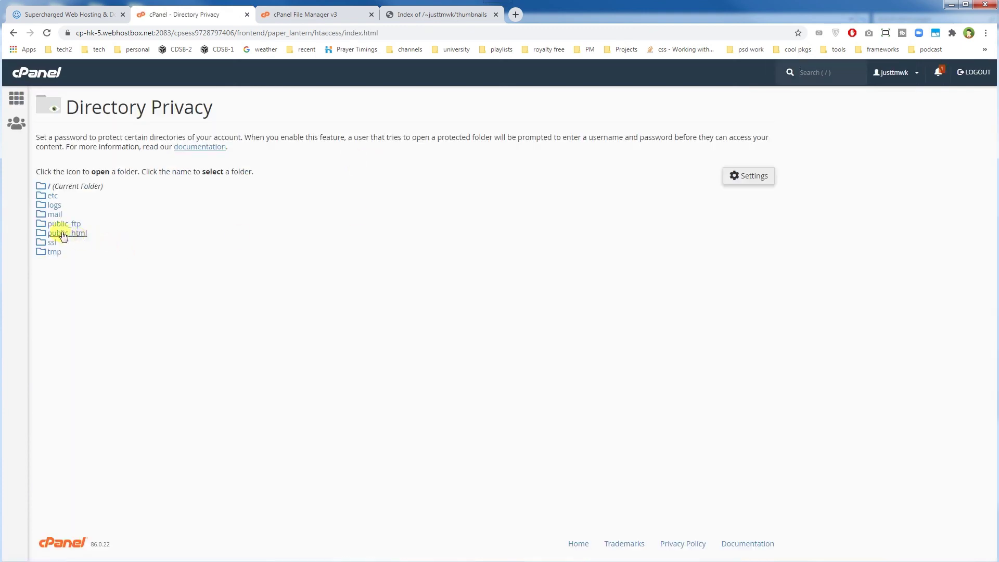
{"action": "left_click", "coordinate": [41, 234]}
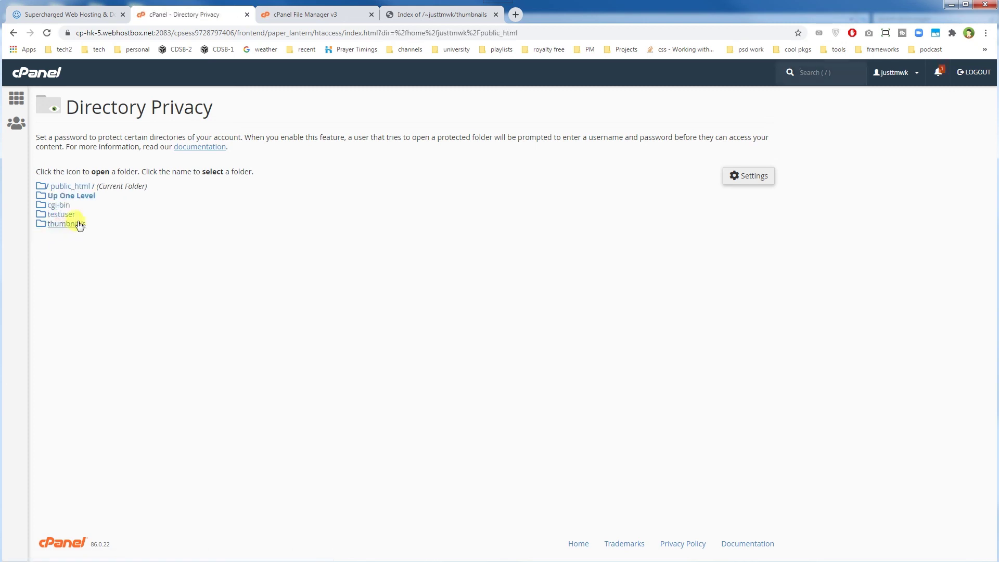
{"action": "left_click", "coordinate": [67, 224]}
{"action": "left_click", "coordinate": [16, 99]}
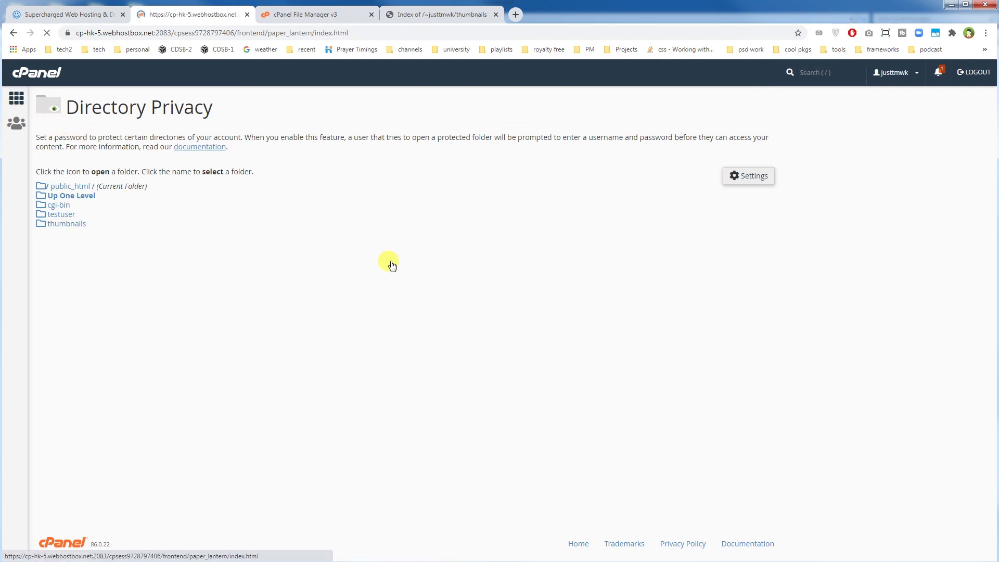